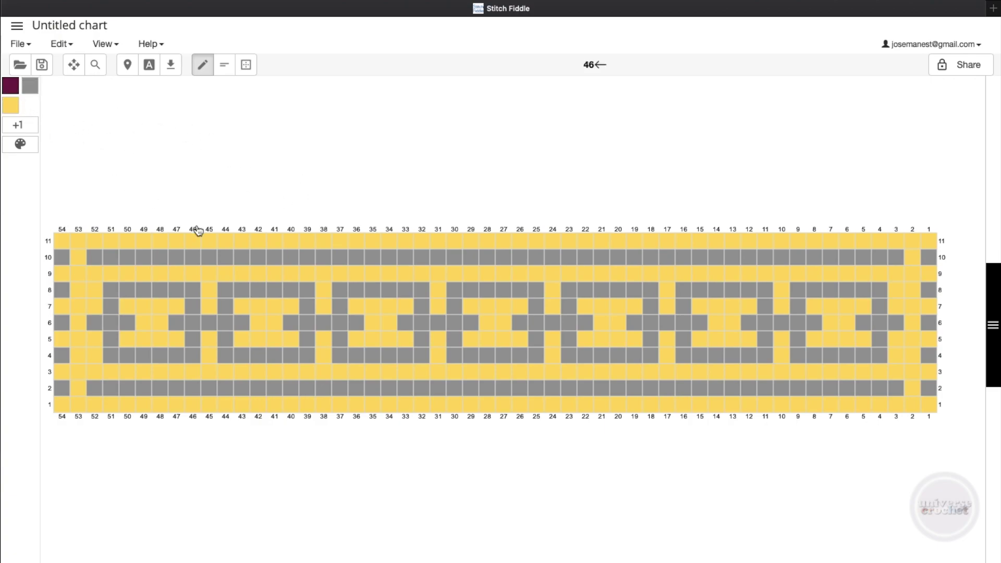
pyautogui.click(209, 274)
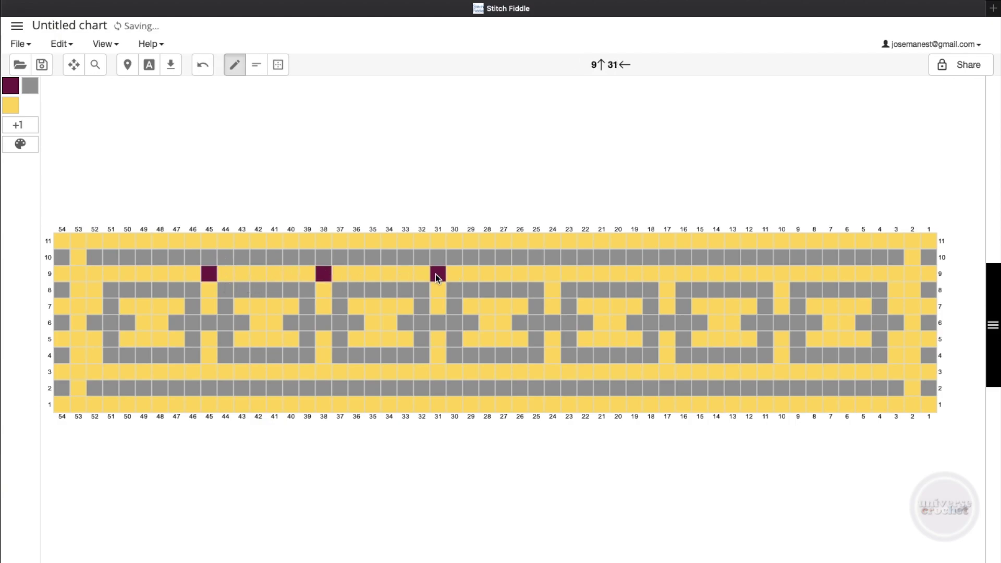
pyautogui.click(202, 65)
pyautogui.click(202, 66)
pyautogui.click(202, 66)
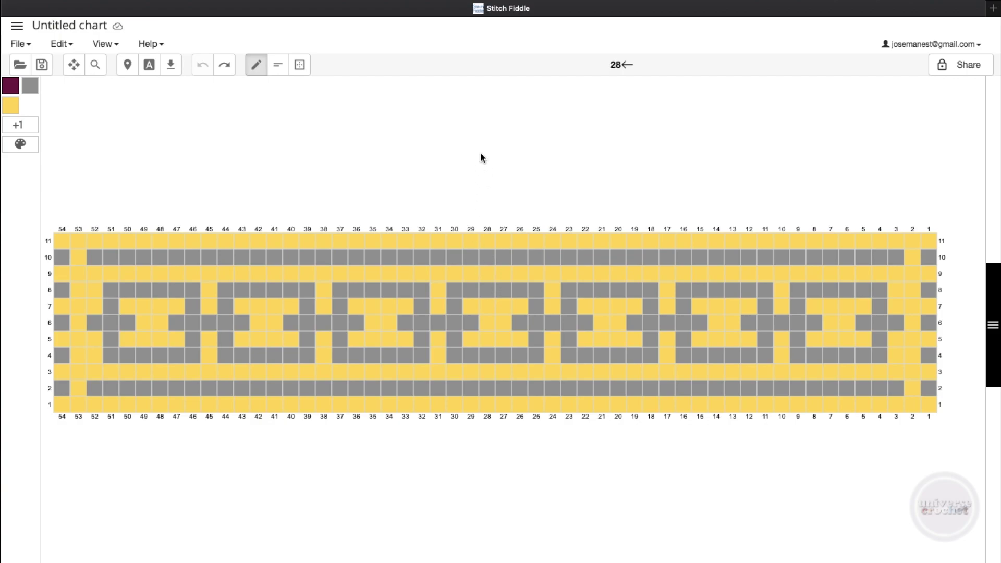
pyautogui.scroll(-3, 469, 152)
pyautogui.scroll(3, 441, 177)
pyautogui.scroll(-1, 447, 182)
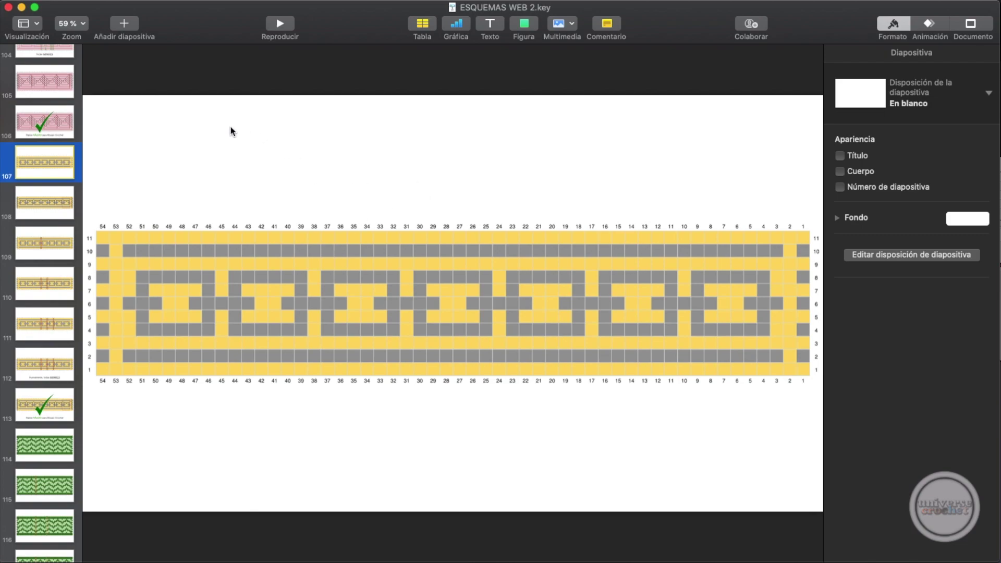
# - Insert a rectangle shape onto slide 107
pyautogui.click(21, 1)
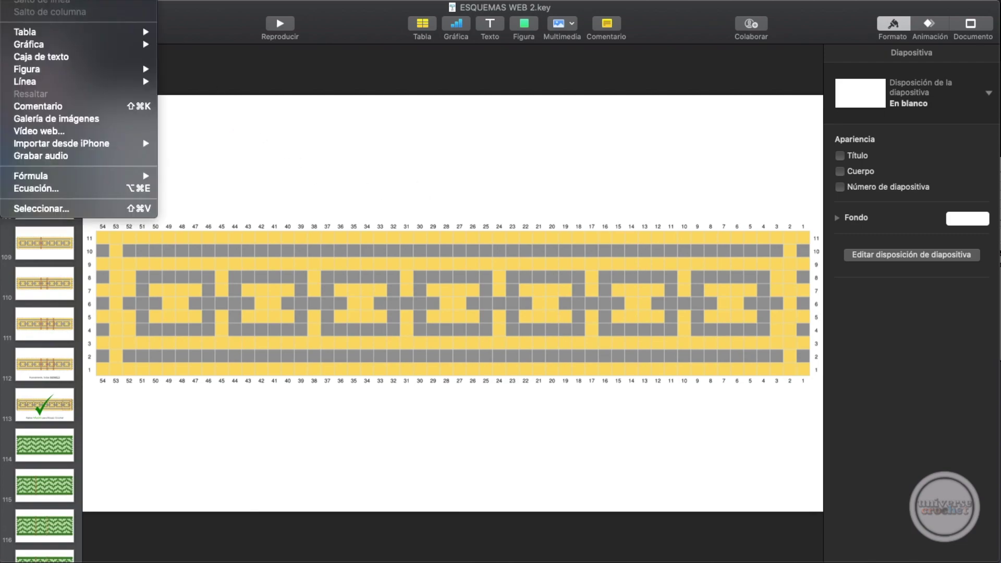
pyautogui.moveTo(77, 70)
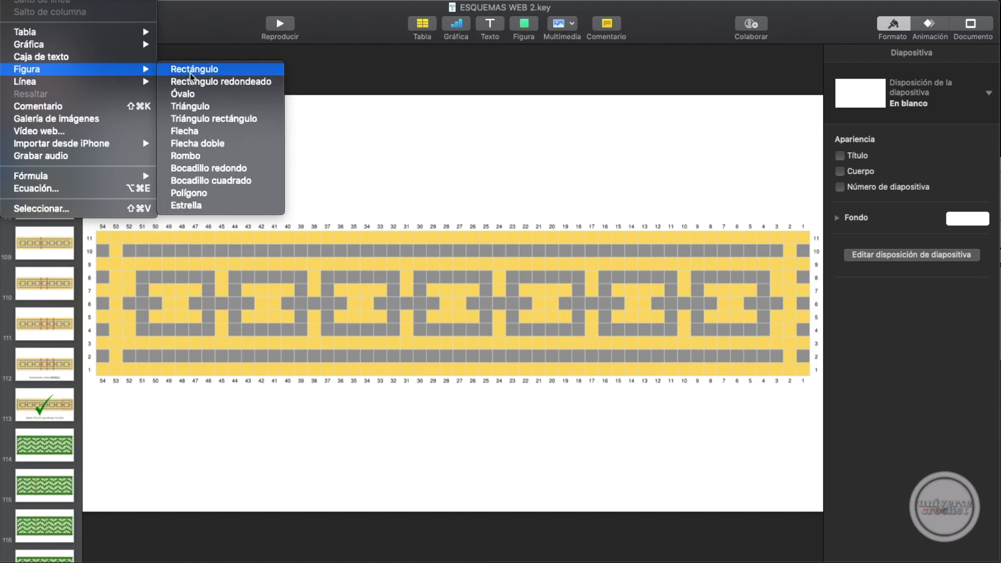
pyautogui.click(442, 275)
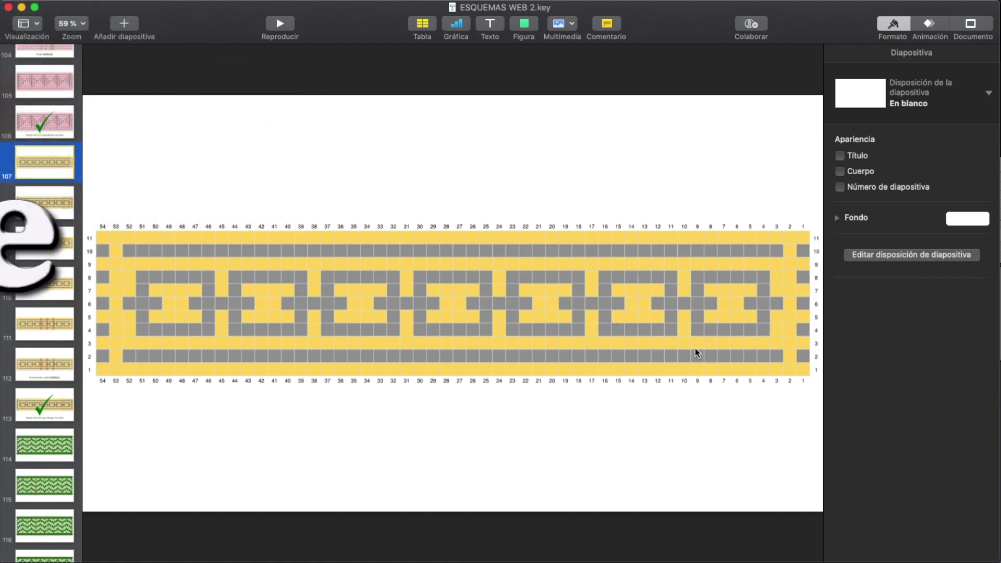
pyautogui.press('super+v')
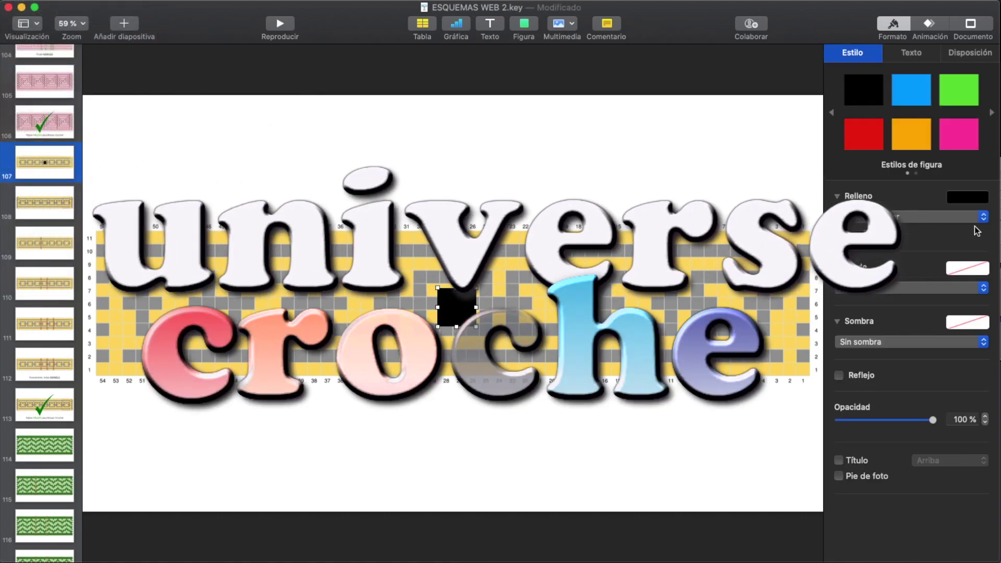
# - Give the rectangle no fill and a solid red line border
pyautogui.click(873, 218)
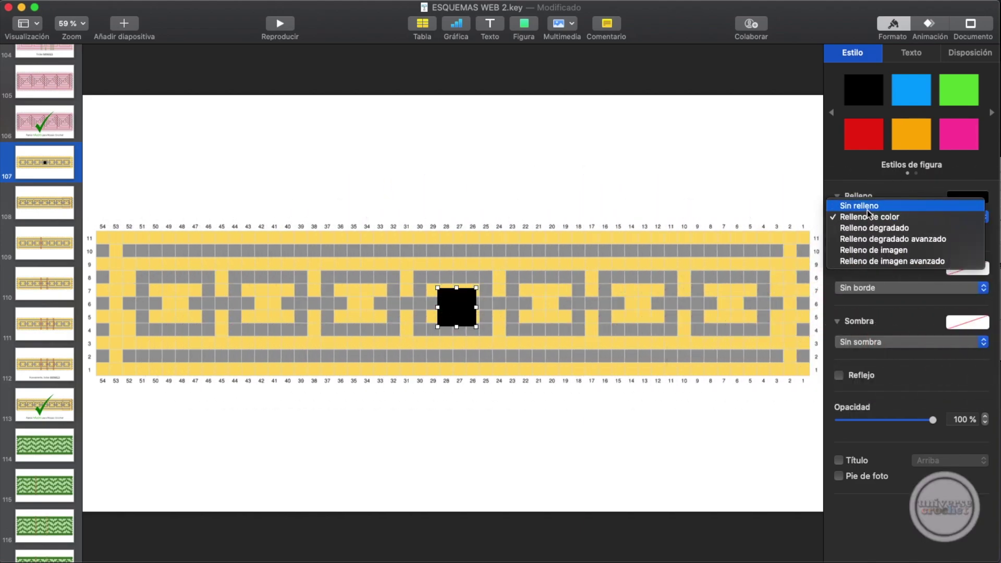
pyautogui.click(868, 209)
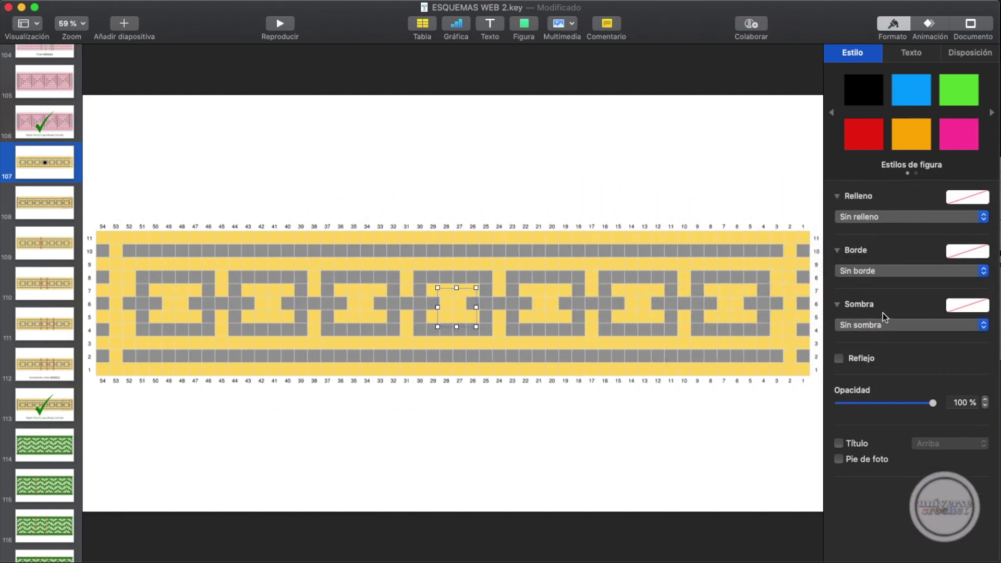
pyautogui.click(860, 271)
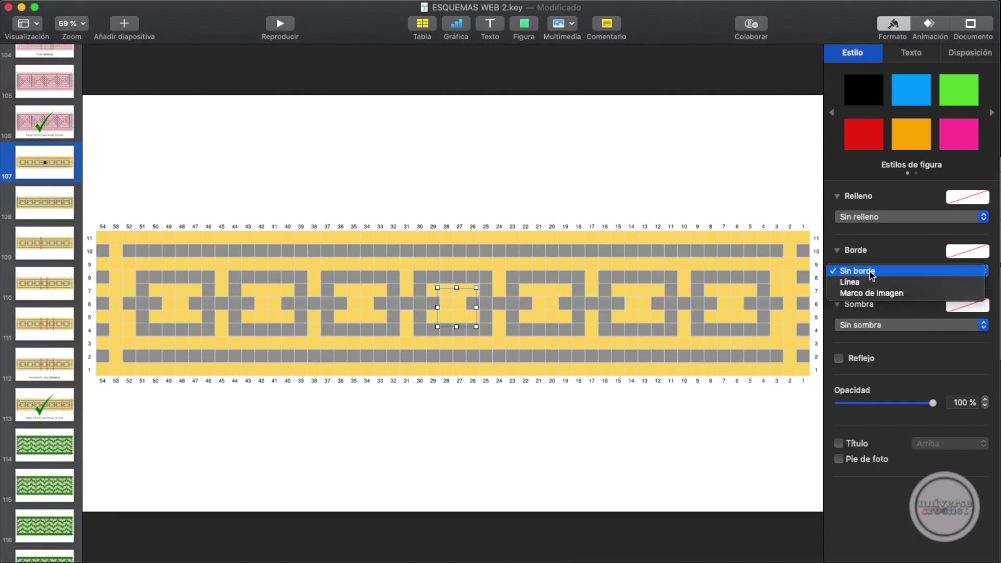
pyautogui.press('Escape')
pyautogui.click(861, 271)
pyautogui.click(865, 286)
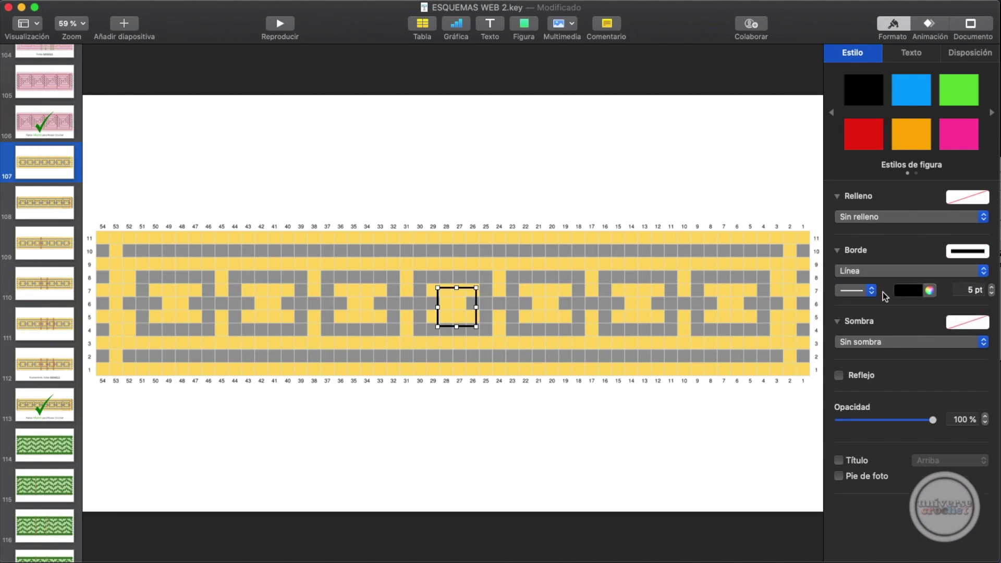
pyautogui.click(922, 295)
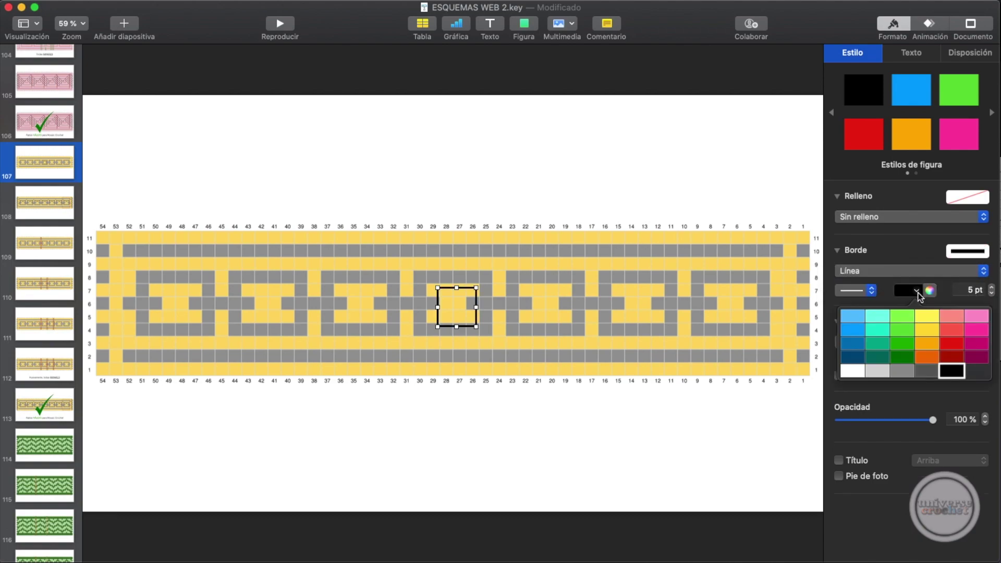
pyautogui.click(953, 343)
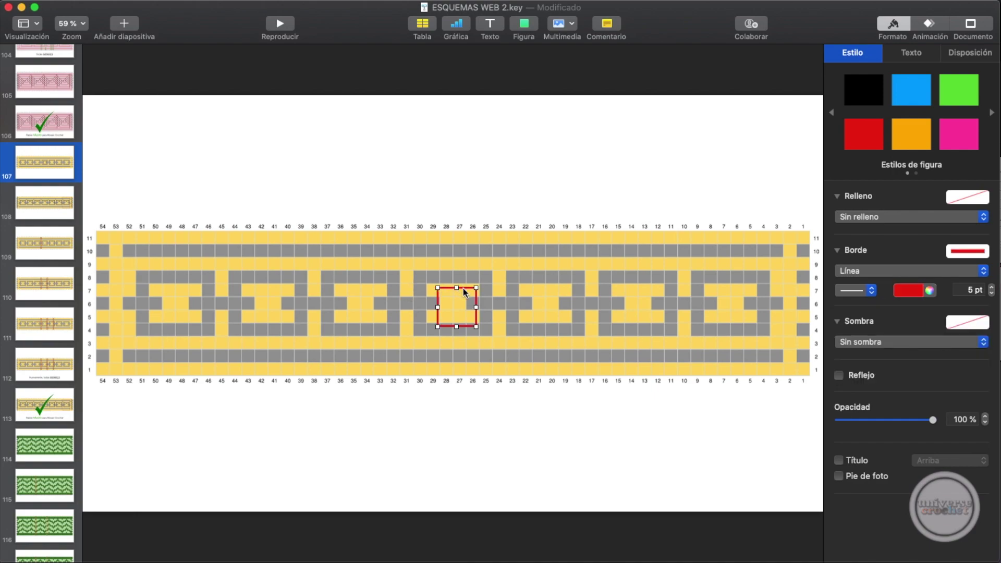
# - Stretch the red box from row 10 to the bottom row and move it over columns 3–9
pyautogui.moveTo(456, 288); pyautogui.dragTo(452, 231)
pyautogui.moveTo(456, 326); pyautogui.dragTo(456, 375)
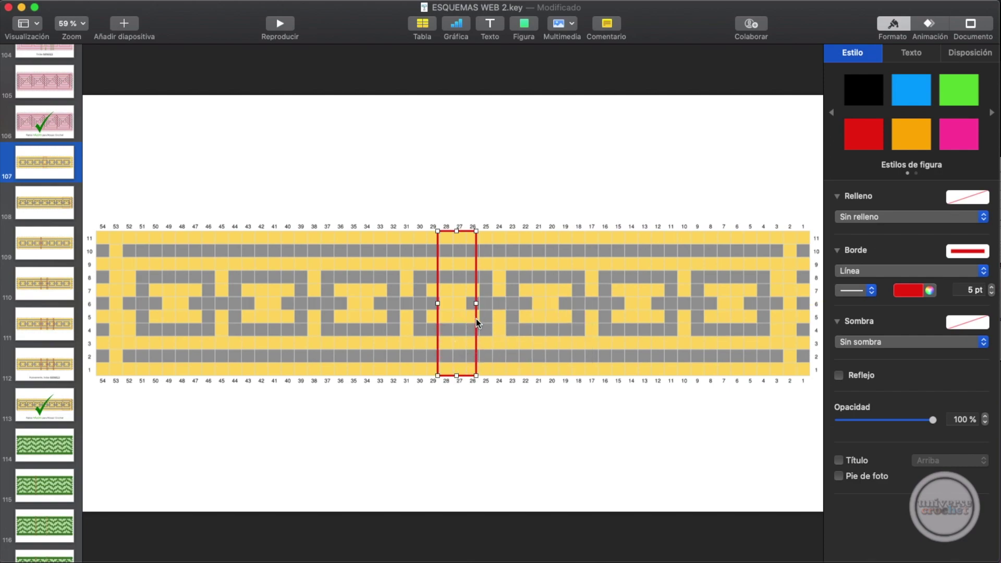
pyautogui.moveTo(477, 318); pyautogui.dragTo(691, 304)
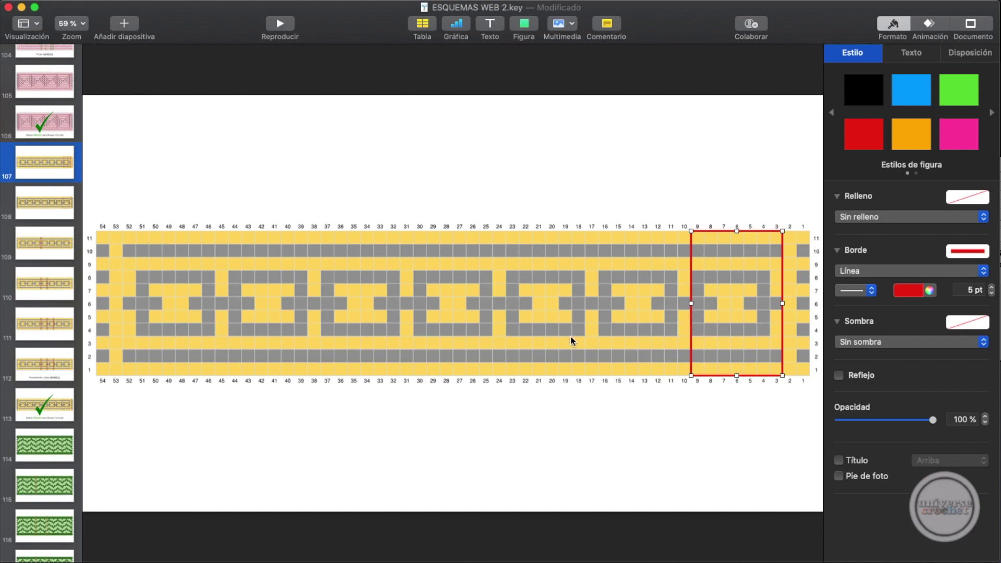
# - Add a text box containing the letter X
pyautogui.click(596, 181)
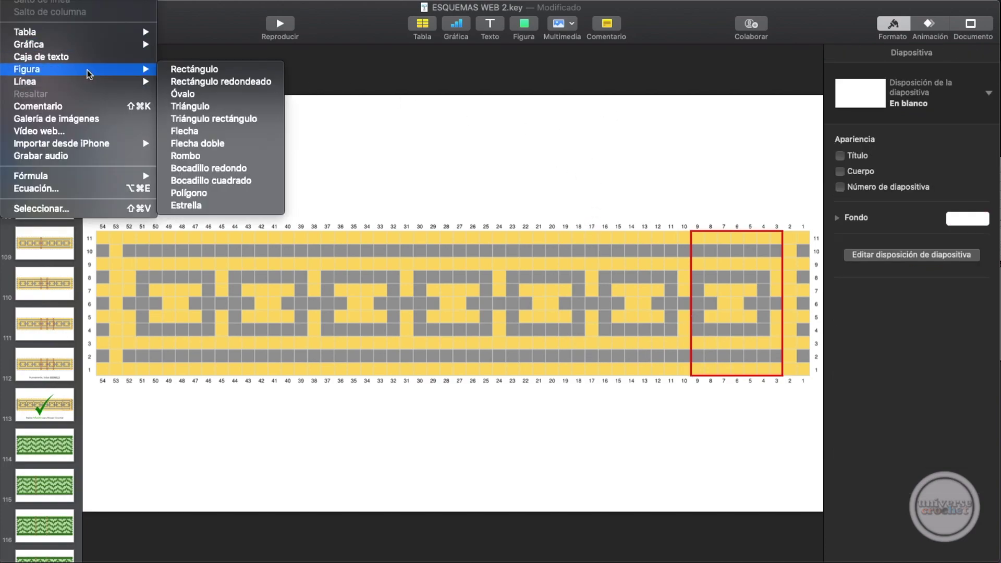
pyautogui.click(78, 58)
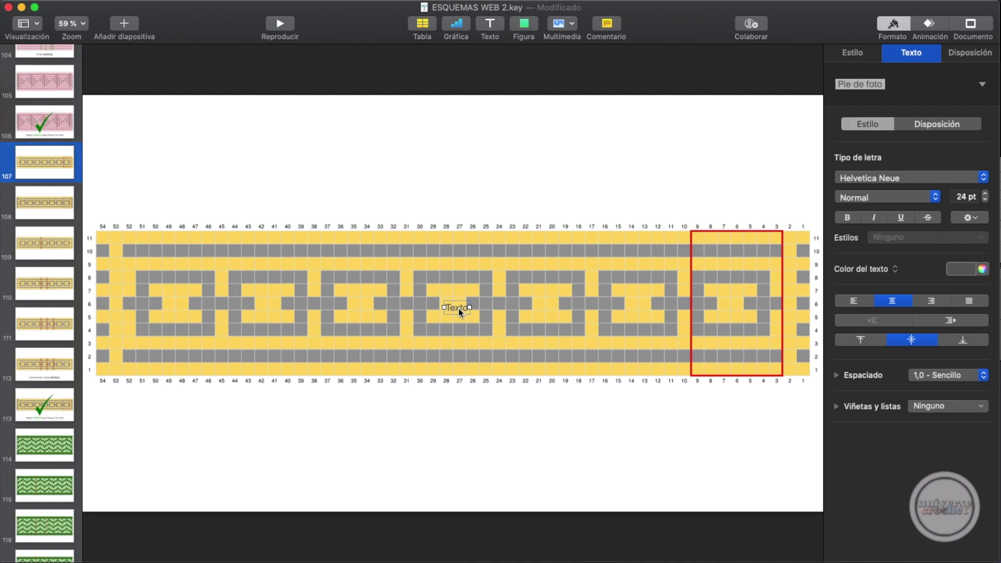
pyautogui.doubleClick(458, 308)
pyautogui.write('X')
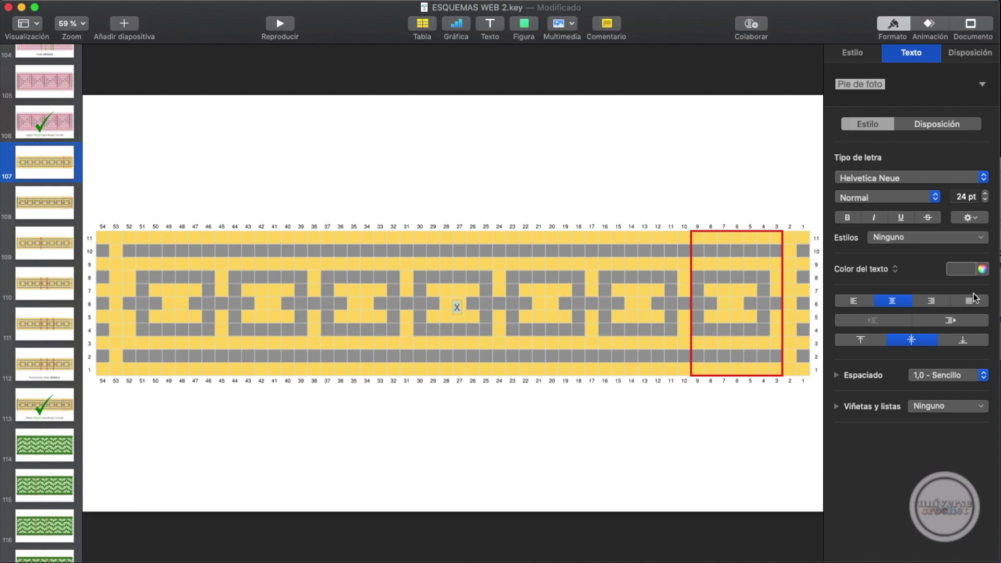
# - Make the X black and raise its font size to 35 pt
pyautogui.click(963, 270)
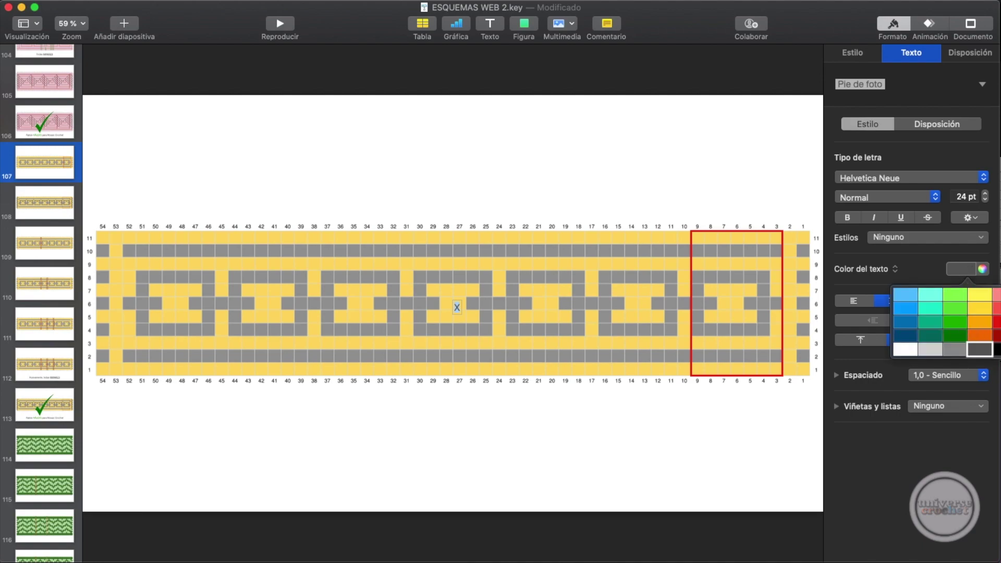
pyautogui.click(997, 349)
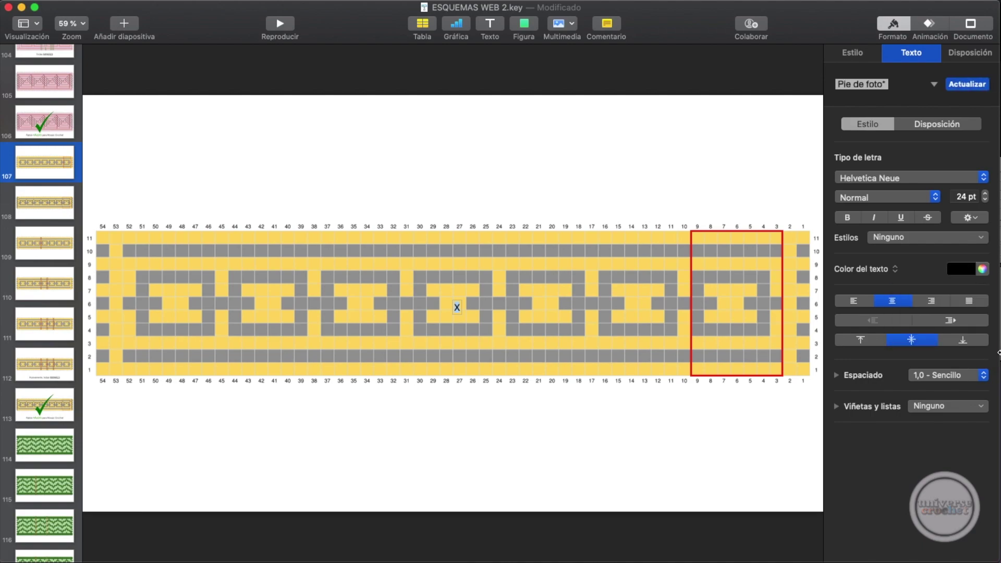
pyautogui.click(986, 194)
pyautogui.click(985, 194)
pyautogui.click(986, 193)
pyautogui.click(985, 193)
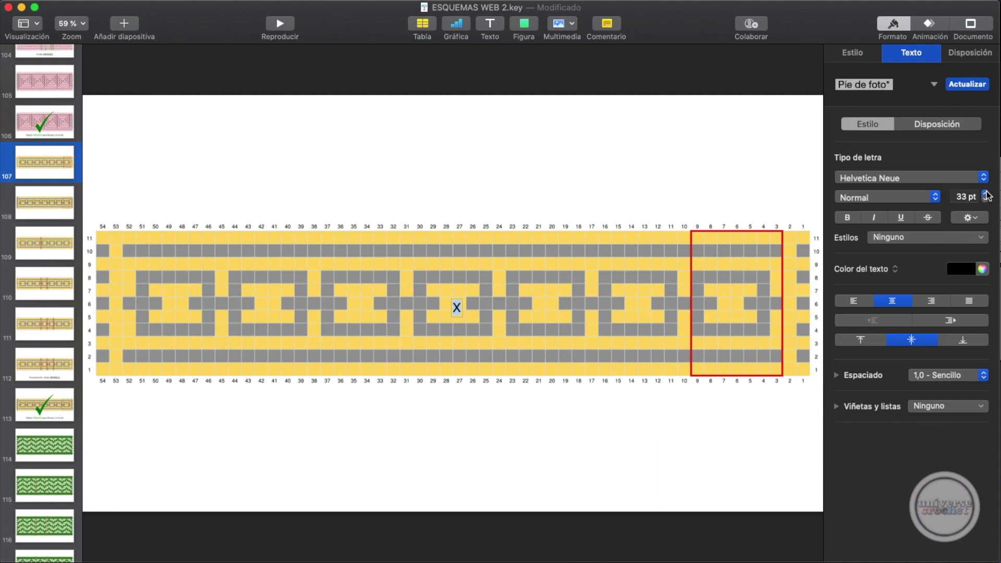
pyautogui.click(985, 193)
pyautogui.click(986, 193)
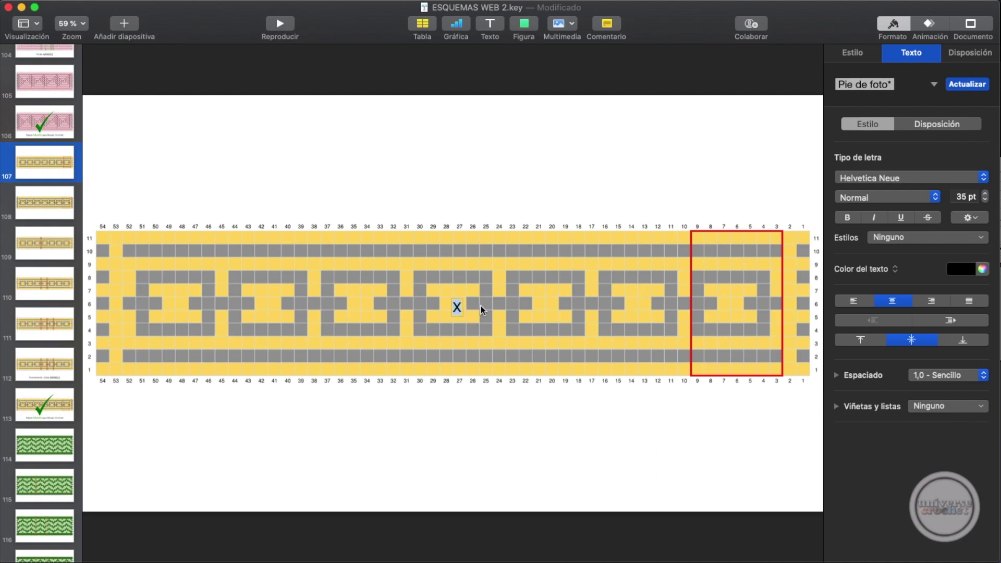
# - Copy the X and place both marks in row 7 over columns 13 and 14
pyautogui.moveTo(457, 308); pyautogui.dragTo(646, 294)
pyautogui.moveTo(457, 307); pyautogui.dragTo(633, 300)
pyautogui.click(630, 421)
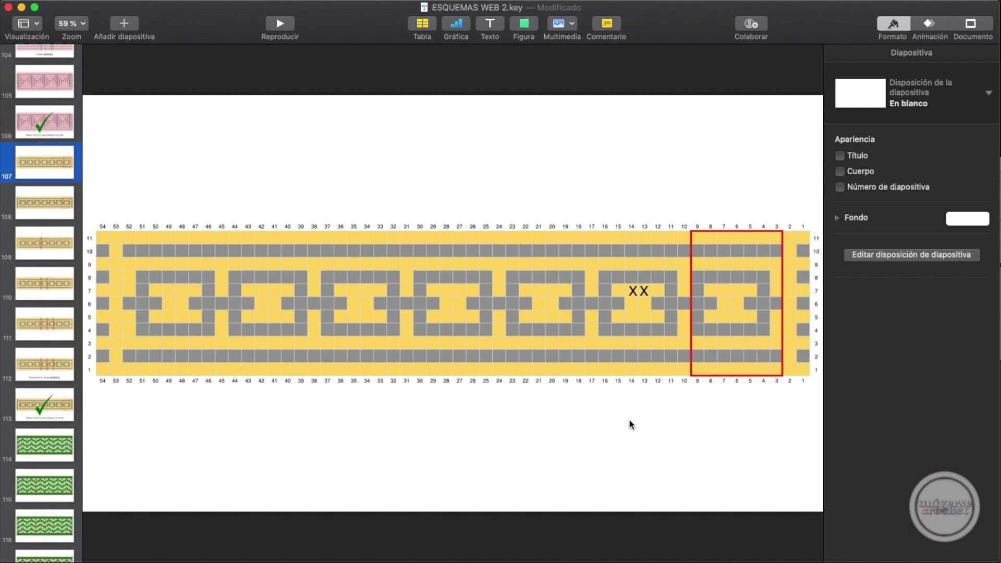
# - Scroll down the slide navigator and select slide 108
pyautogui.scroll(-1, 86, 211)
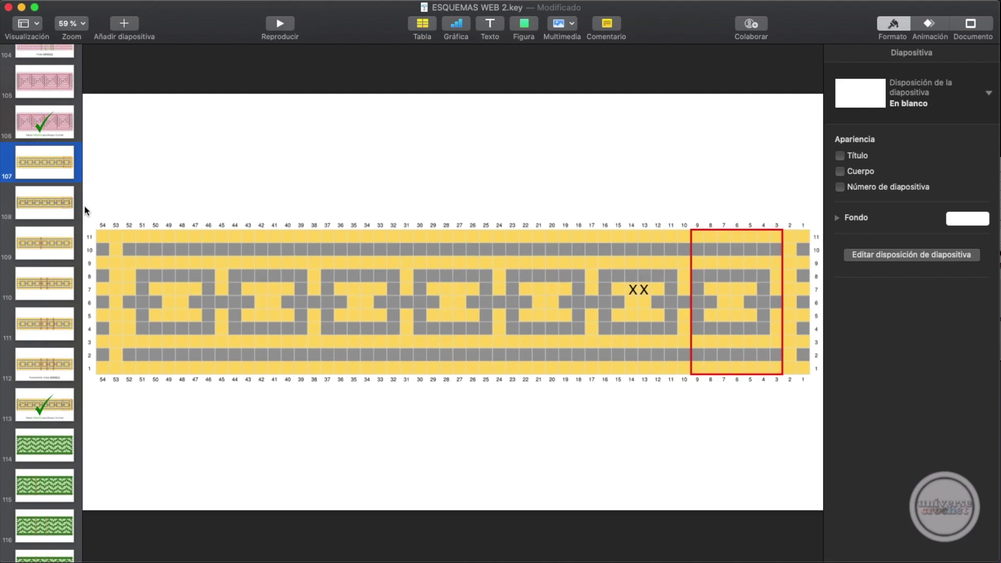
pyautogui.click(55, 202)
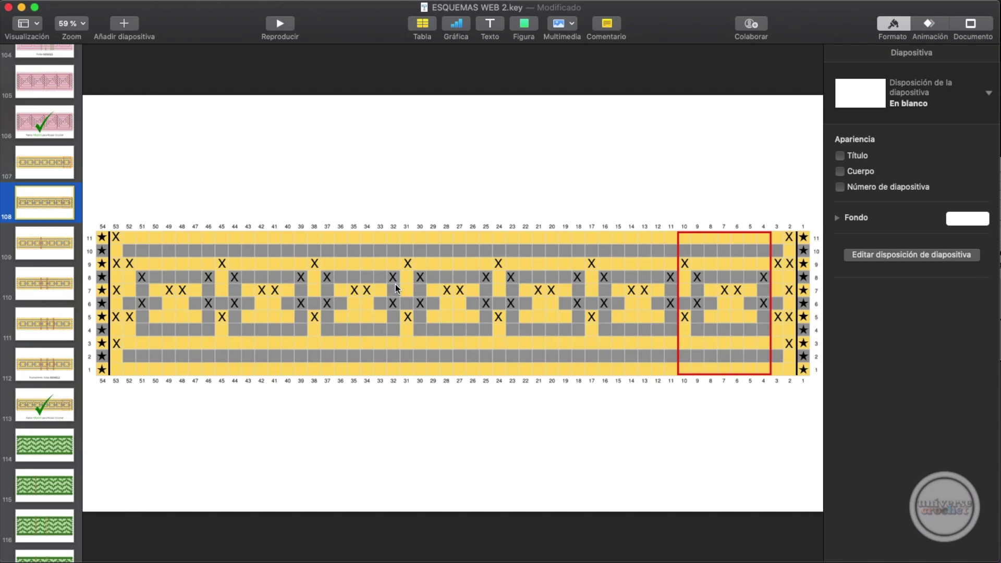
# - Duplicate the red box onto columns 11–17 and 18–24, then repeat with Cmd-D for four more boxes
pyautogui.click(712, 233)
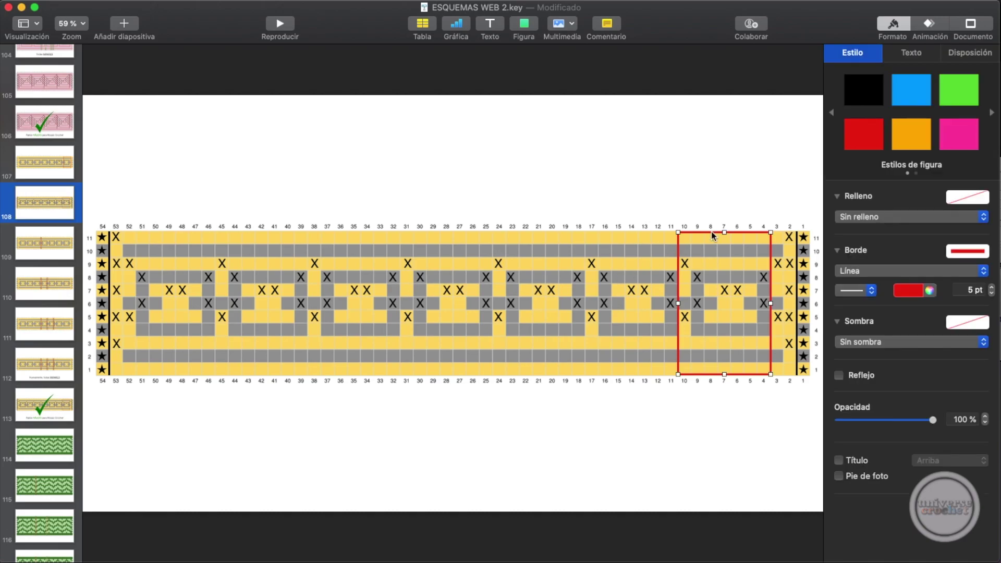
pyautogui.rightClick(712, 233)
pyautogui.click(749, 339)
pyautogui.moveTo(684, 269); pyautogui.dragTo(580, 270)
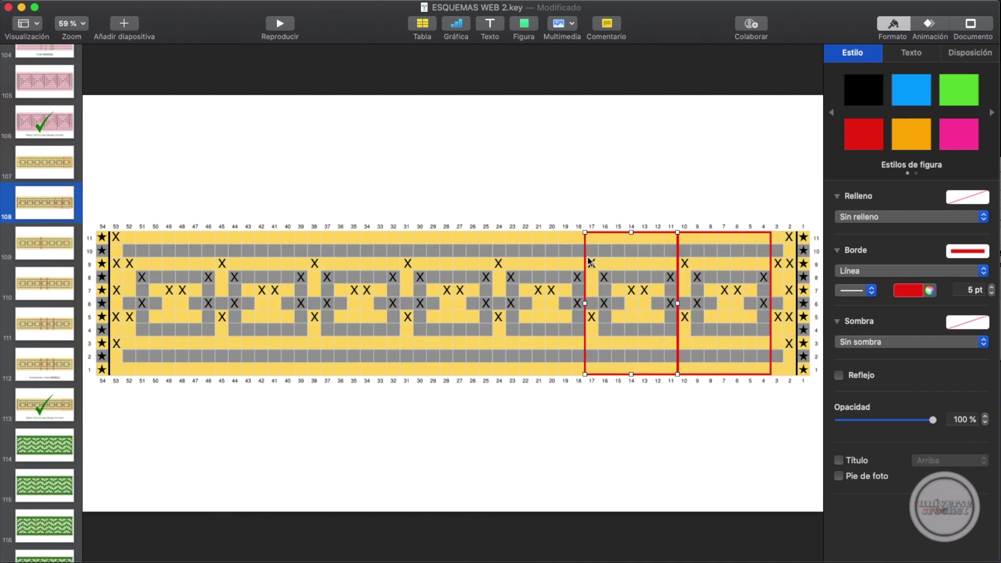
pyautogui.rightClick(587, 256)
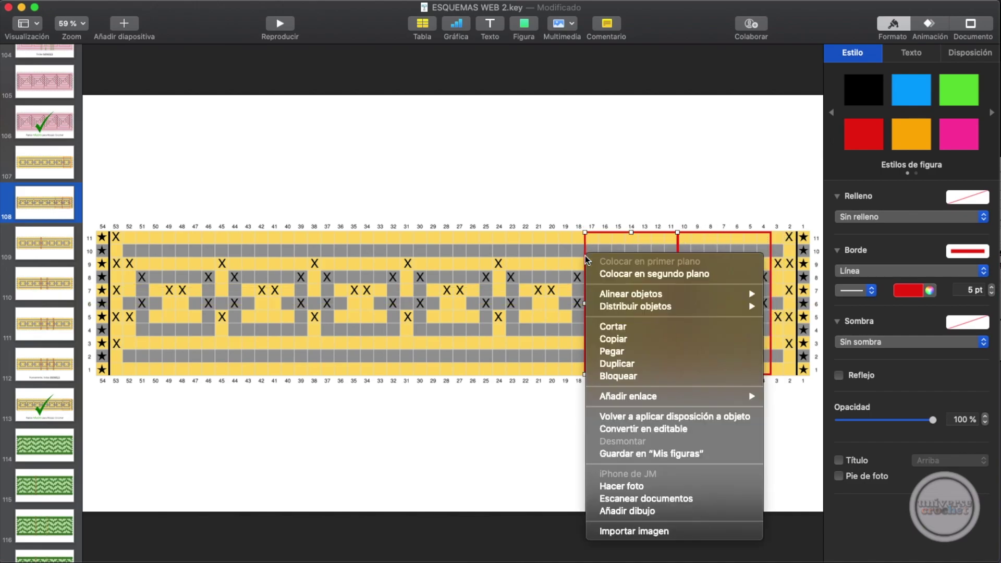
pyautogui.click(647, 364)
pyautogui.moveTo(588, 286); pyautogui.dragTo(494, 286)
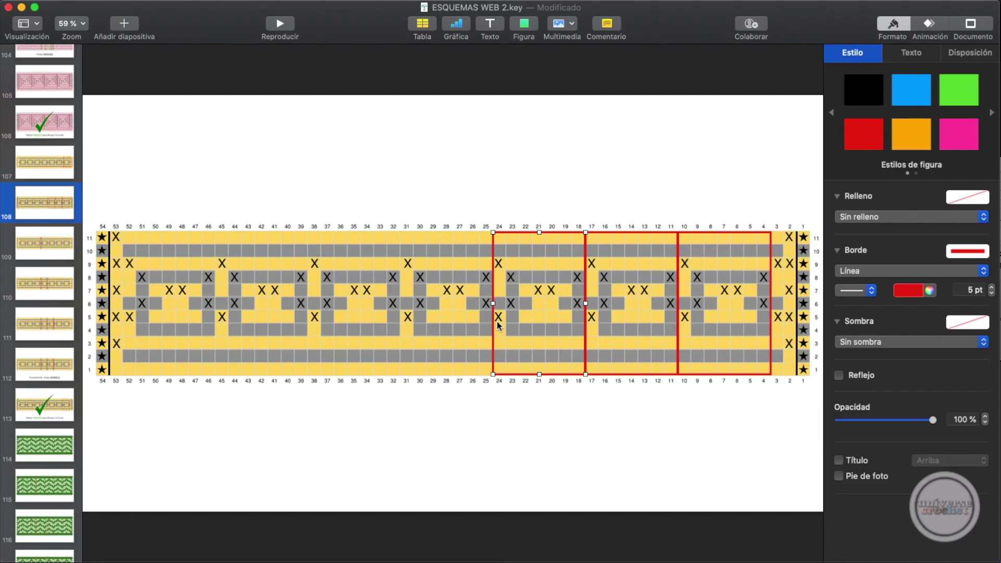
pyautogui.press('super+d')
pyautogui.press('super+d')
pyautogui.press('super+d')
pyautogui.press('super+d')
pyautogui.click(421, 438)
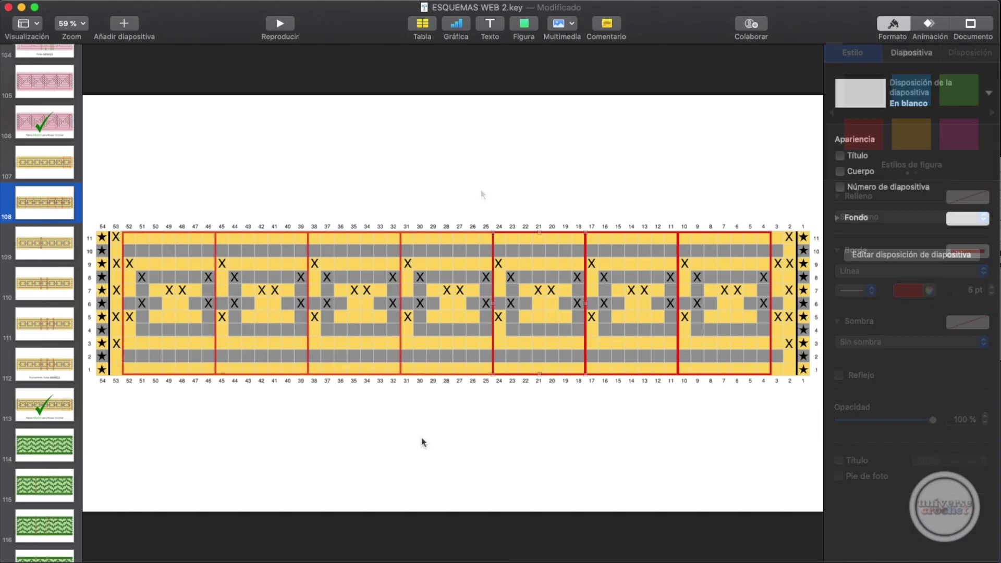